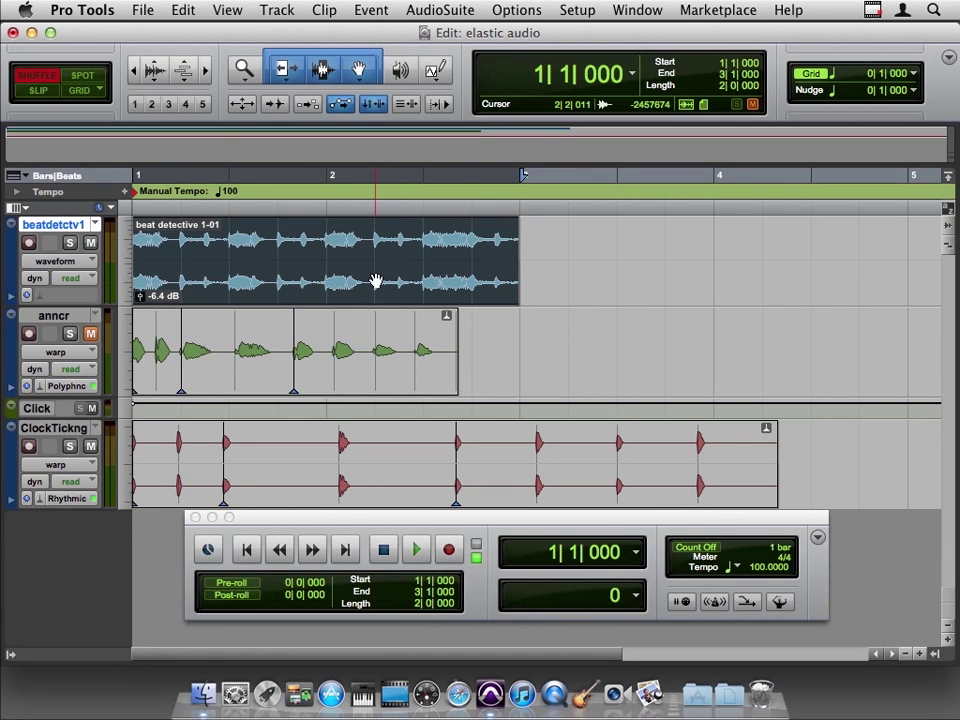
- Audition the drum loop at 100 BPM, then zoom in on the timeline
key(space)
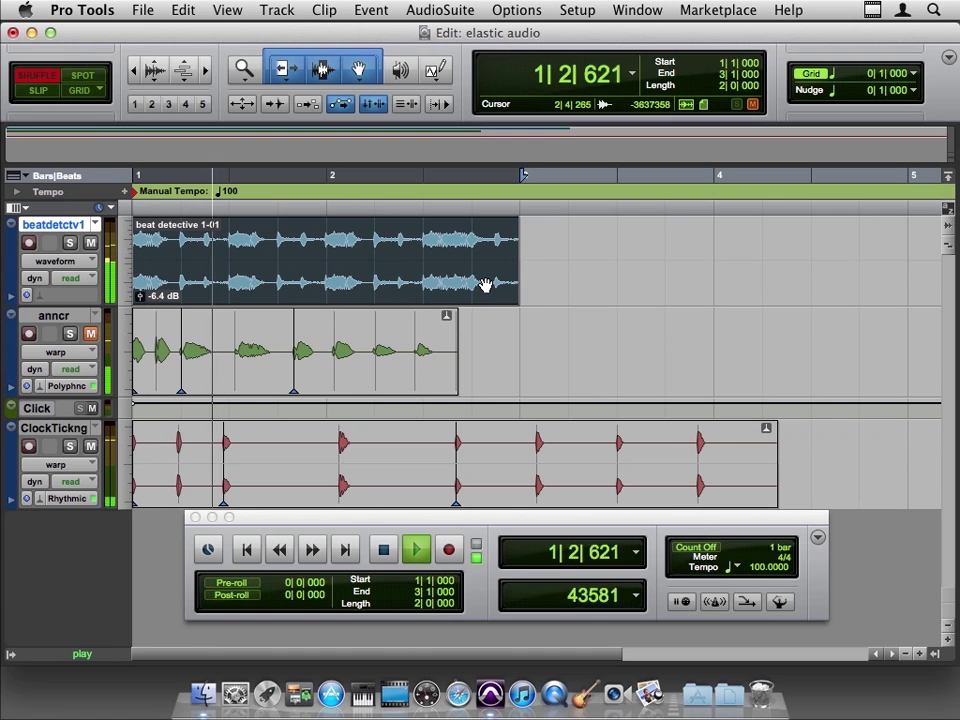
key(space)
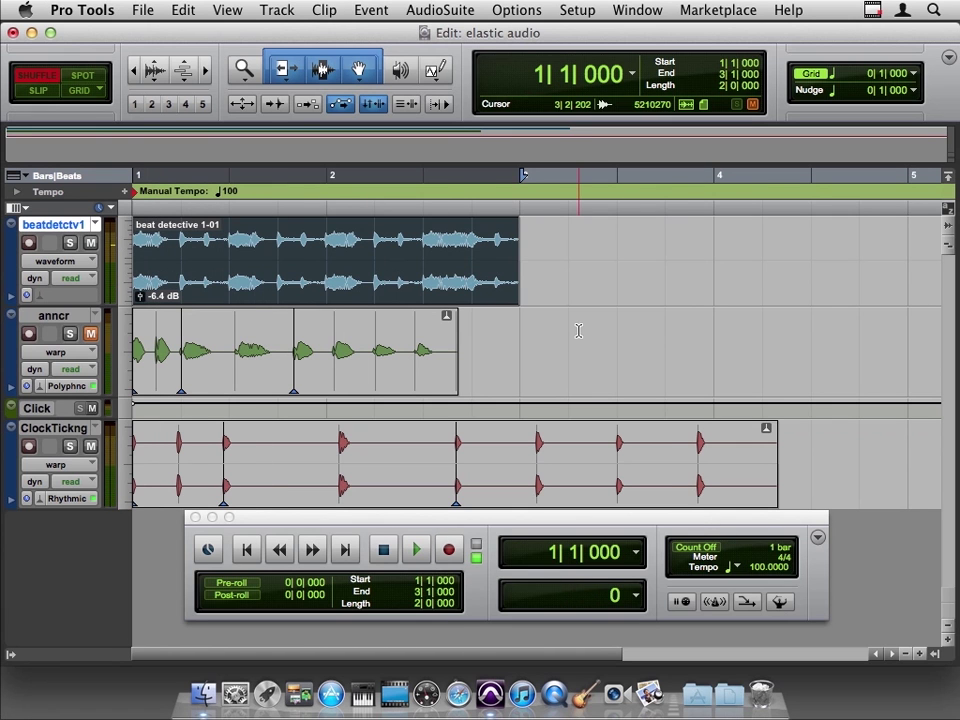
key(super+bracketright)
key(super+bracketright)
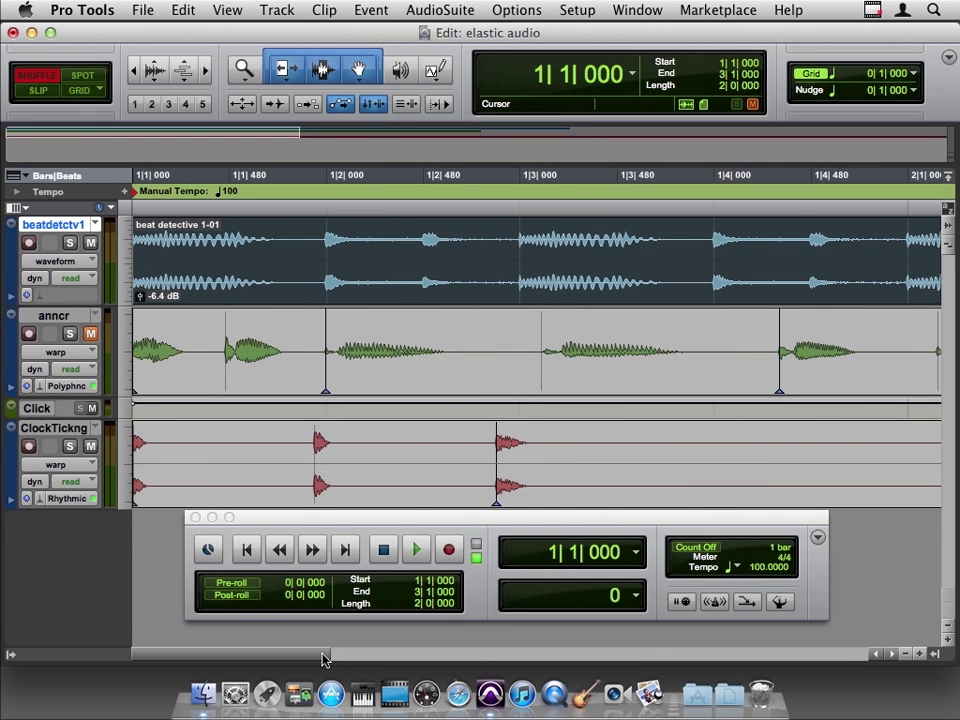
drag(326, 658, 590, 655)
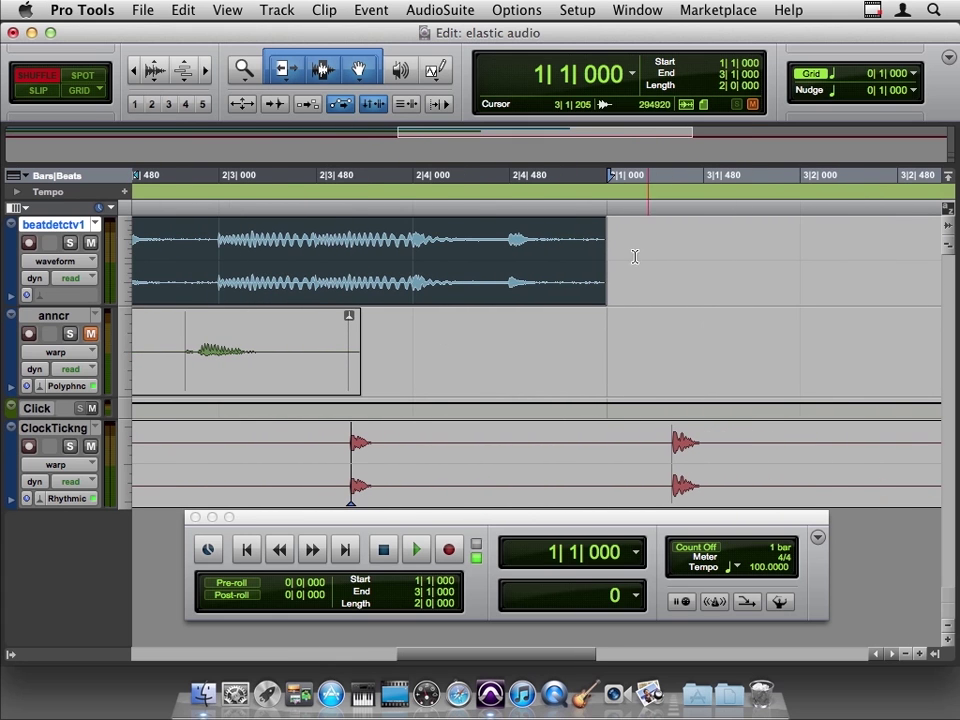
- Switch to Grid edit mode with the TCE Trim tool, then zoom out and replay the loop
click(82, 91)
drag(287, 68, 302, 104)
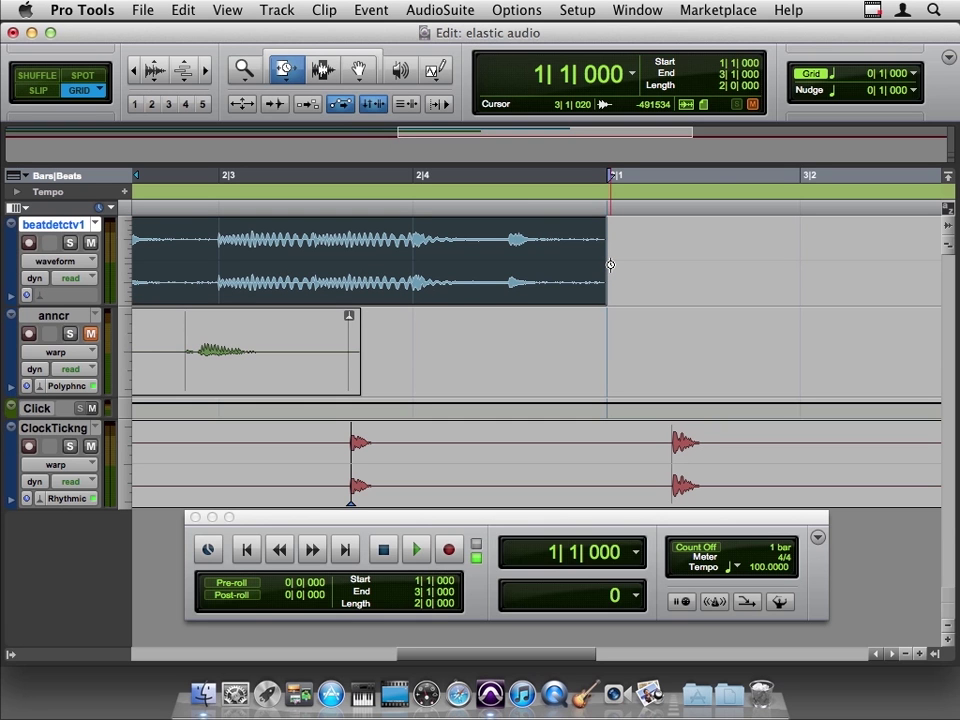
key(super+bracketleft)
key(super+bracketleft)
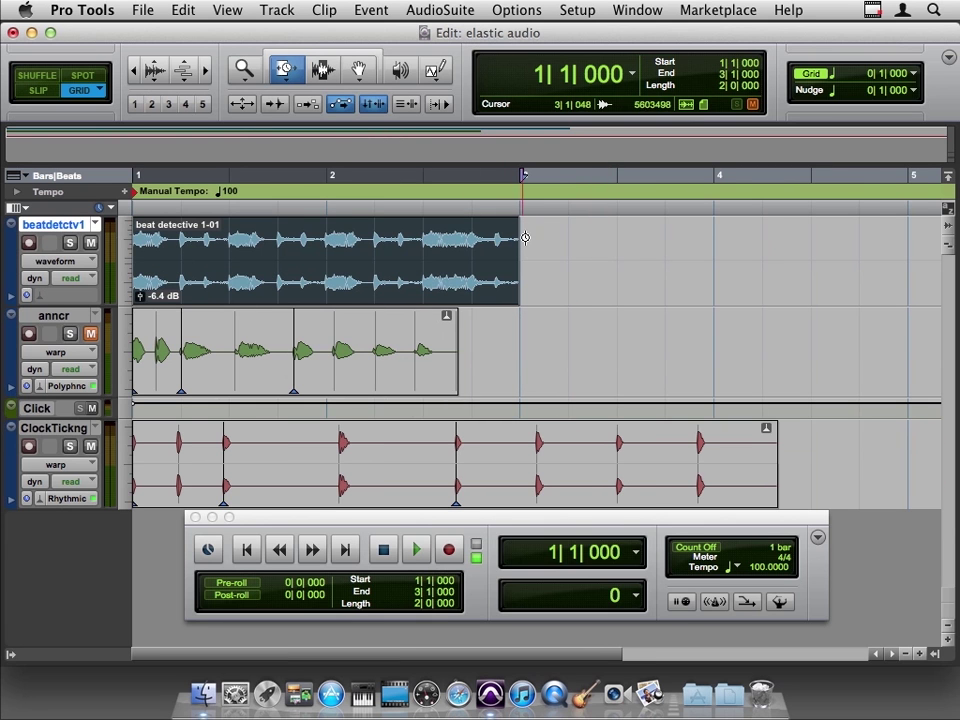
key(space)
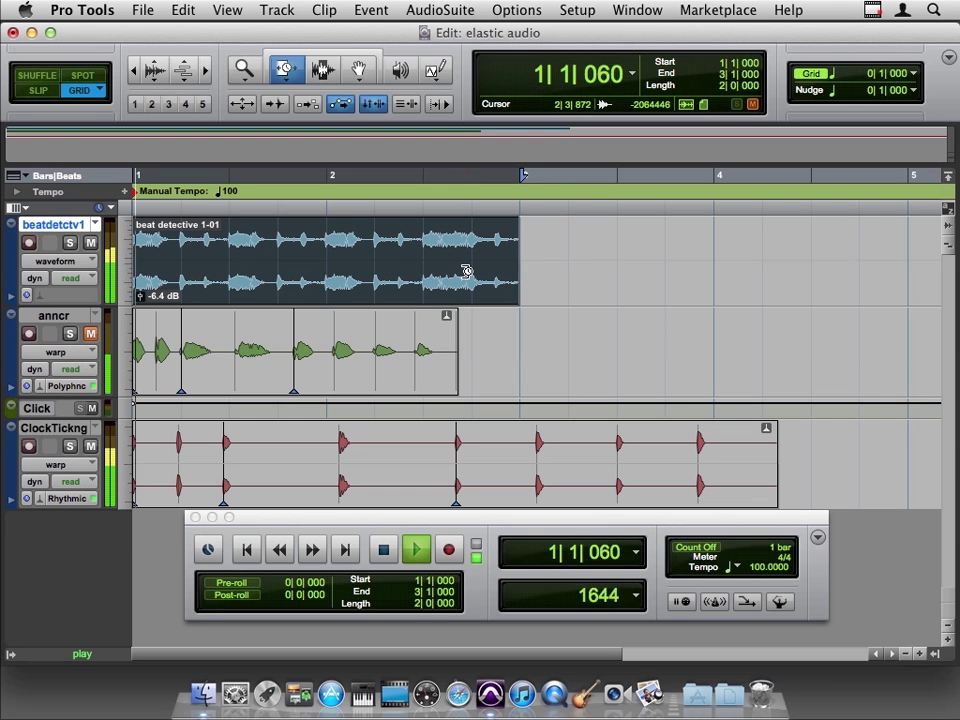
key(space)
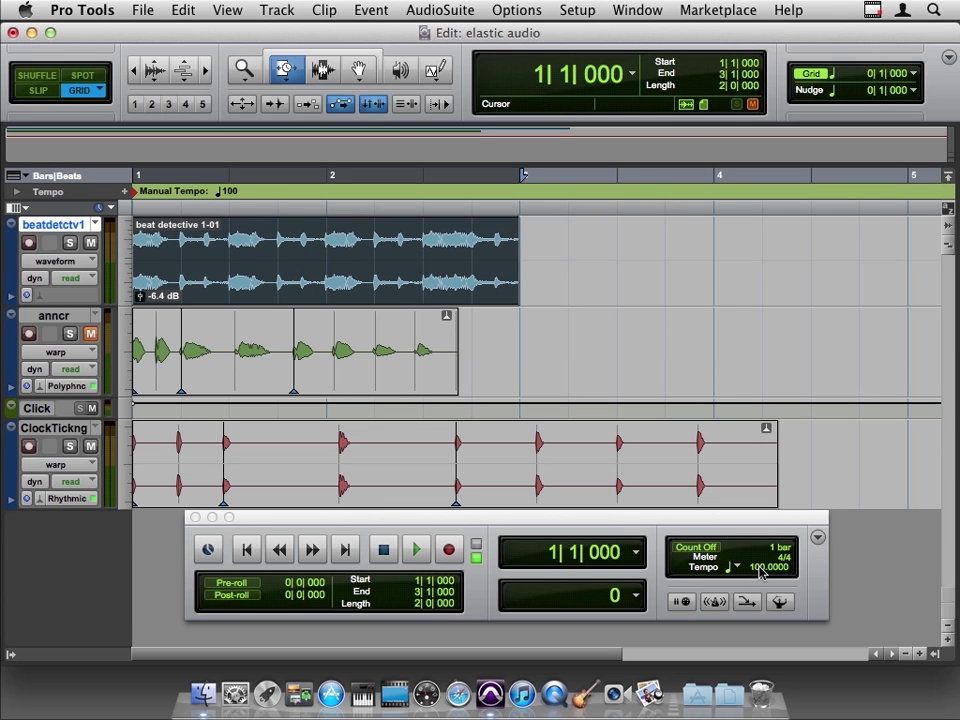
- Set the session tempo to 110 BPM in the Transport
click(760, 571)
text(110)
key(Return)
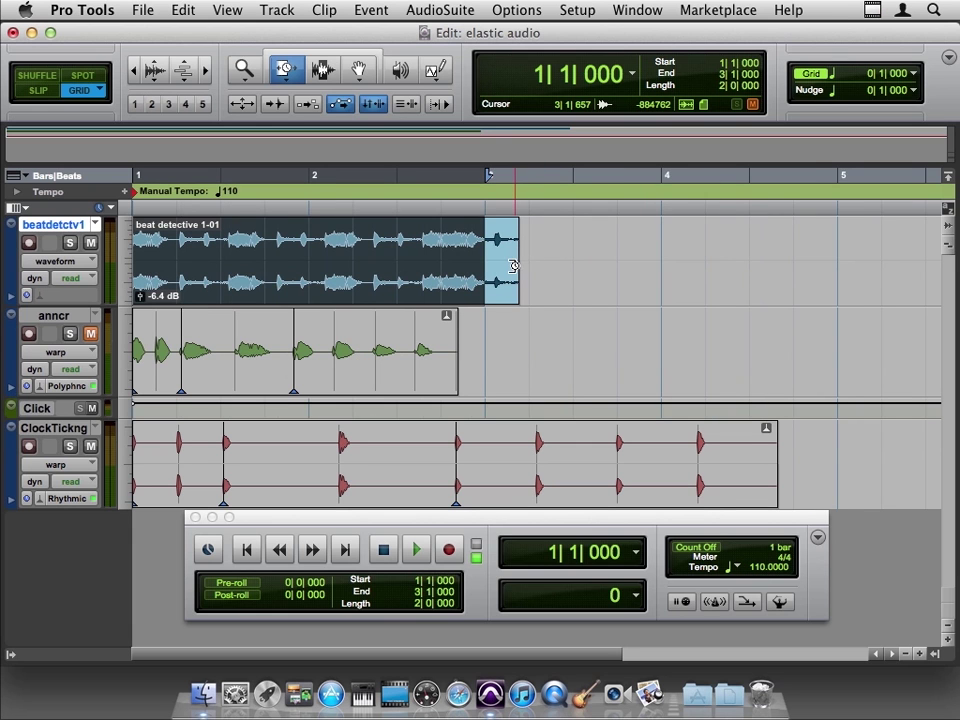
- TCE-trim the drum clip's end back to bar 3 and play the compressed loop
drag(513, 266, 496, 267)
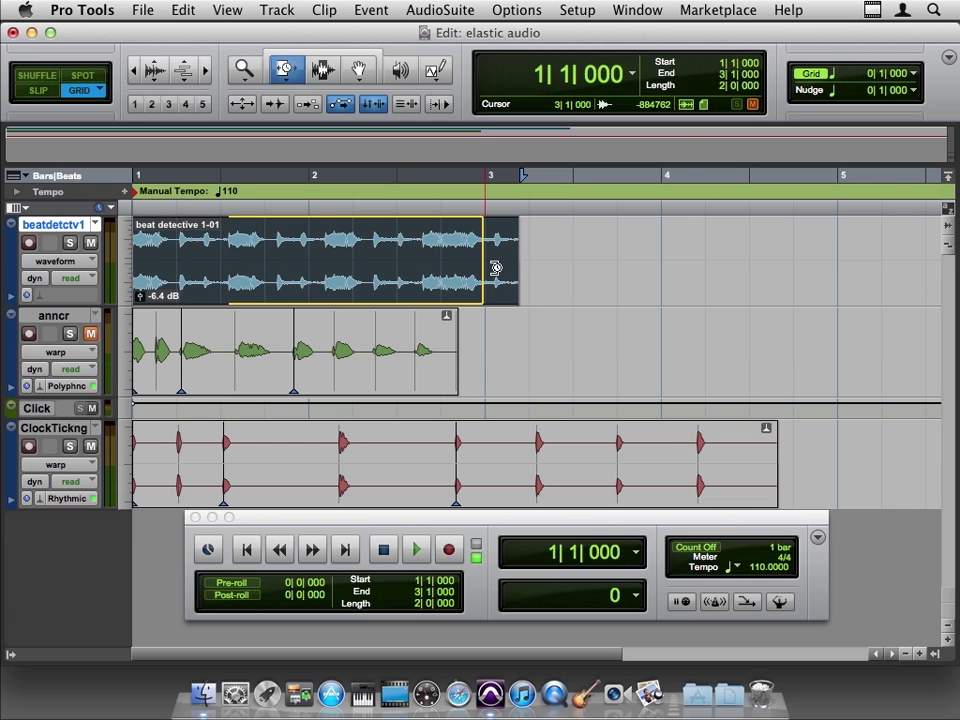
drag(496, 267, 496, 267)
key(space)
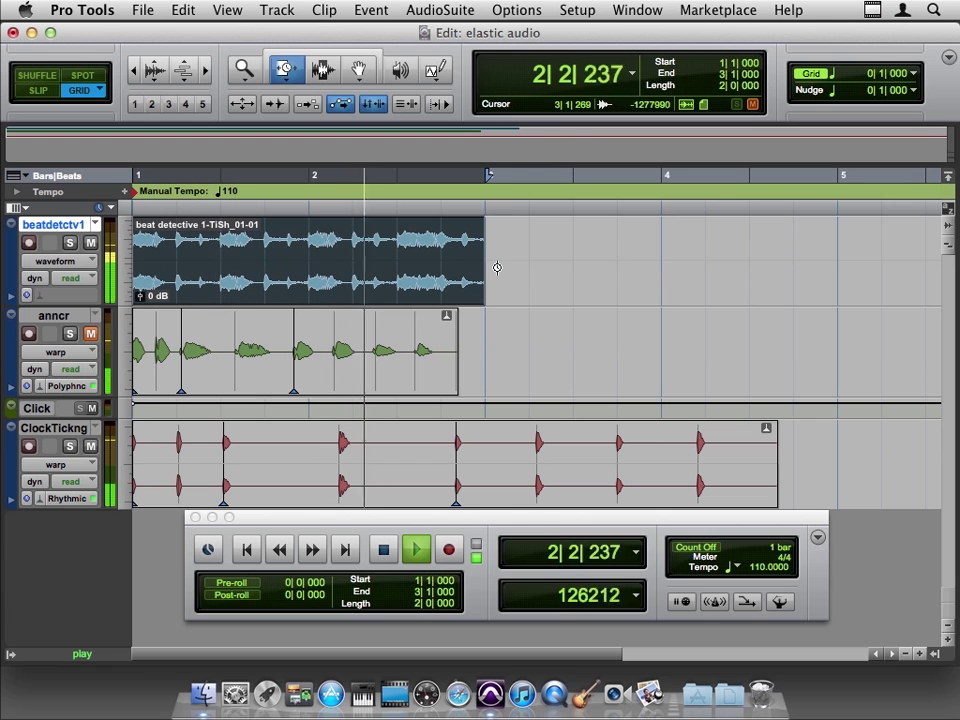
key(space)
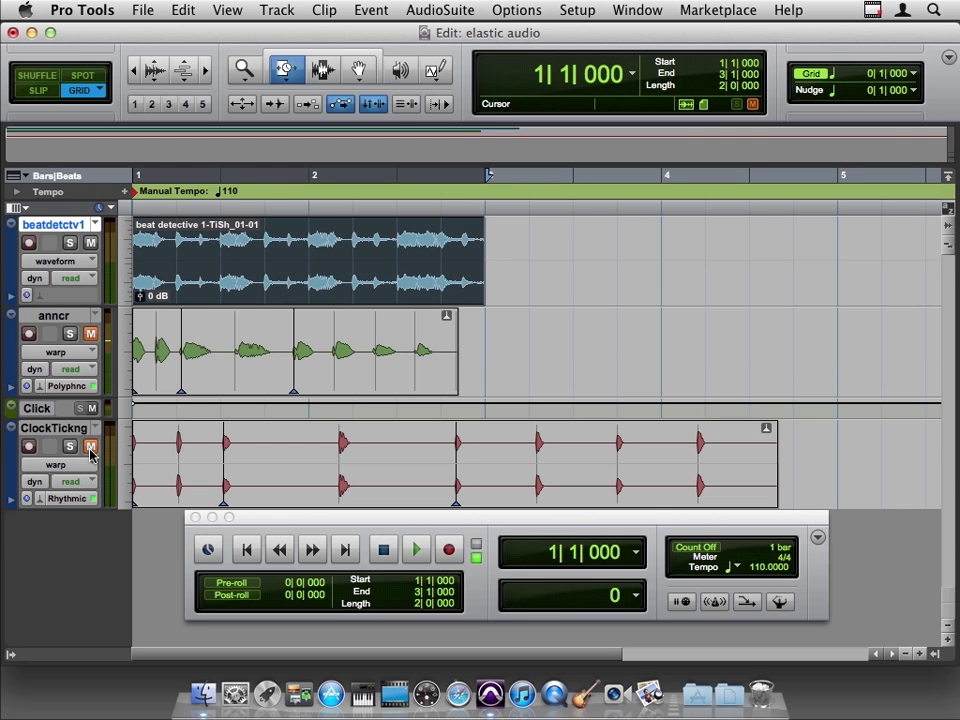
key(Return)
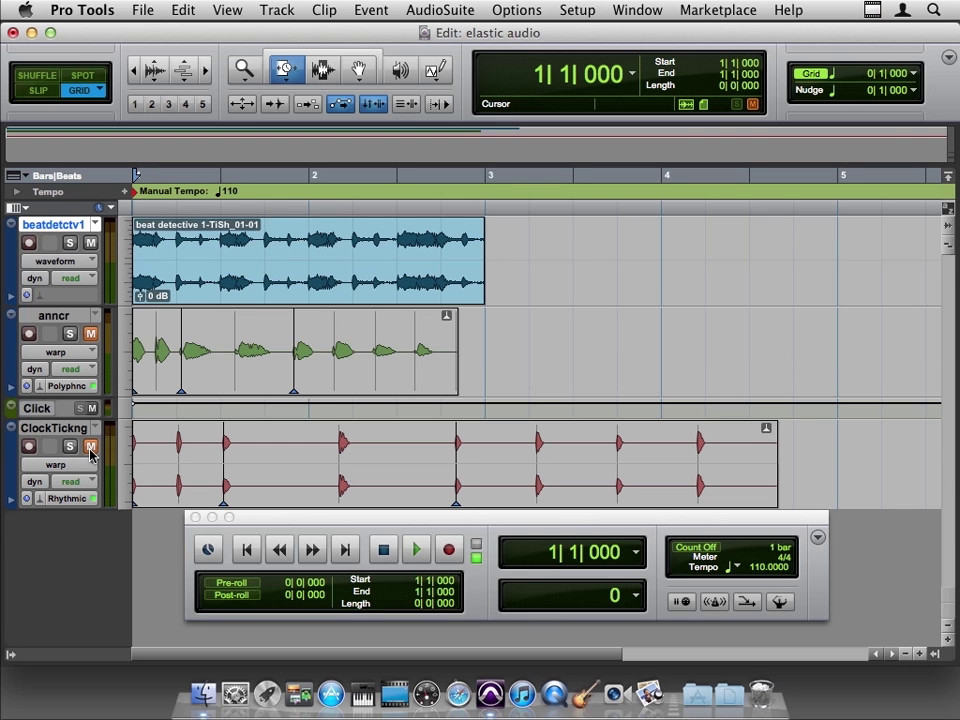
key(space)
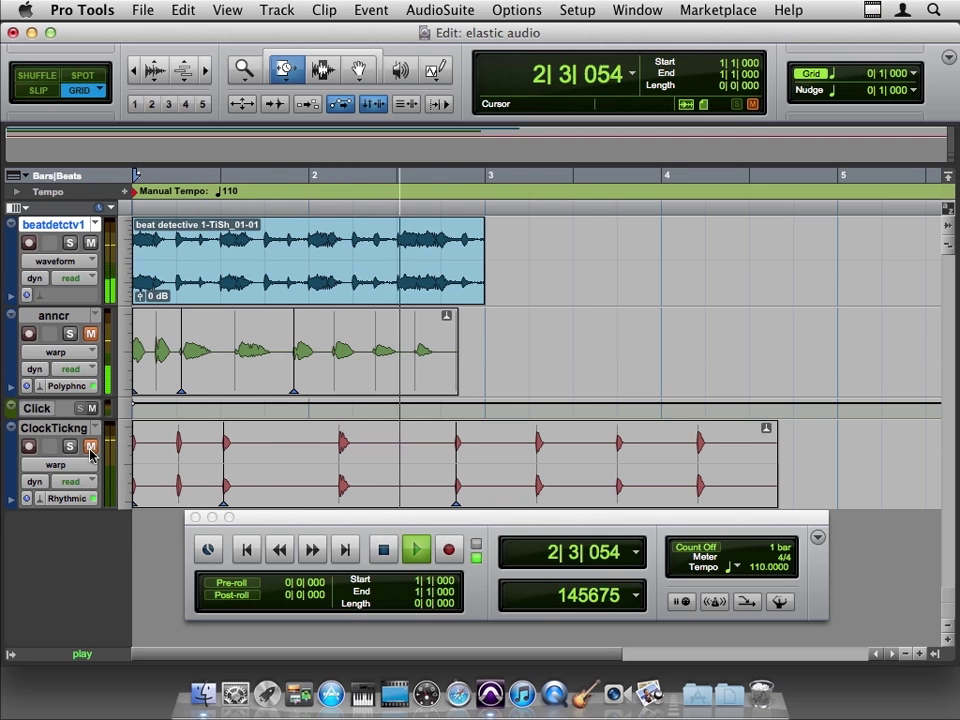
key(space)
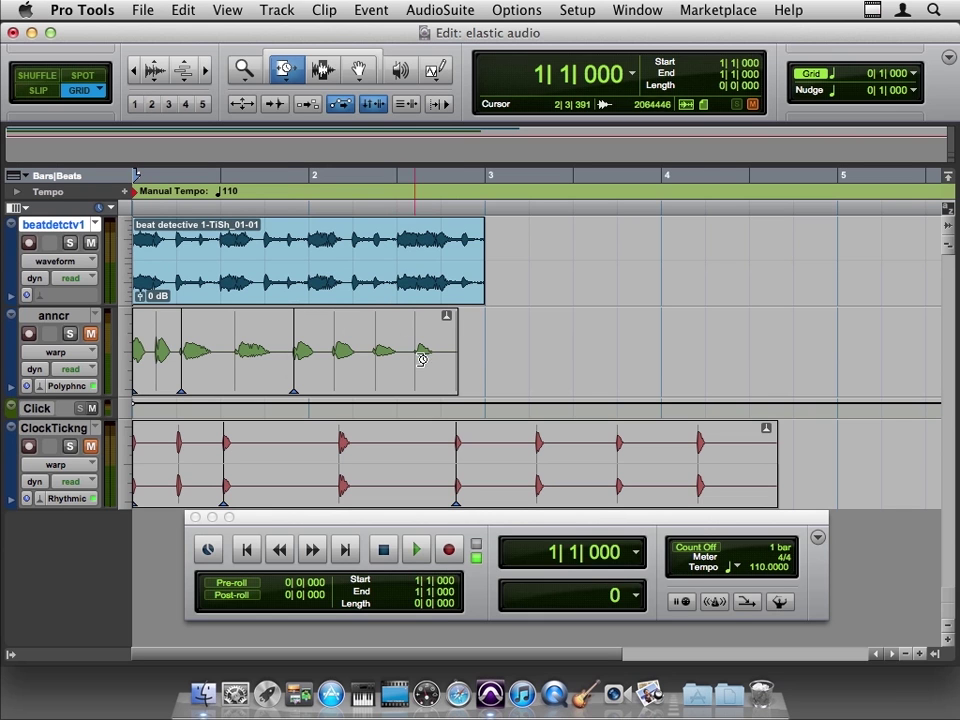
- Close the Transport and drag the original 'beat detective 1' clip from the Clips list onto a new track
click(196, 518)
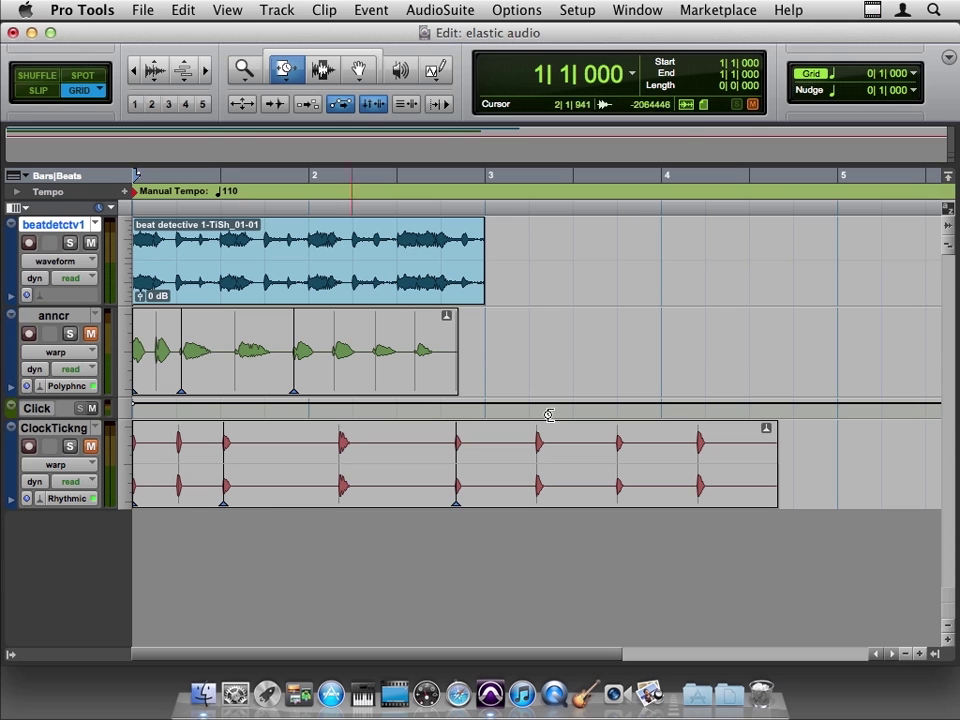
click(934, 653)
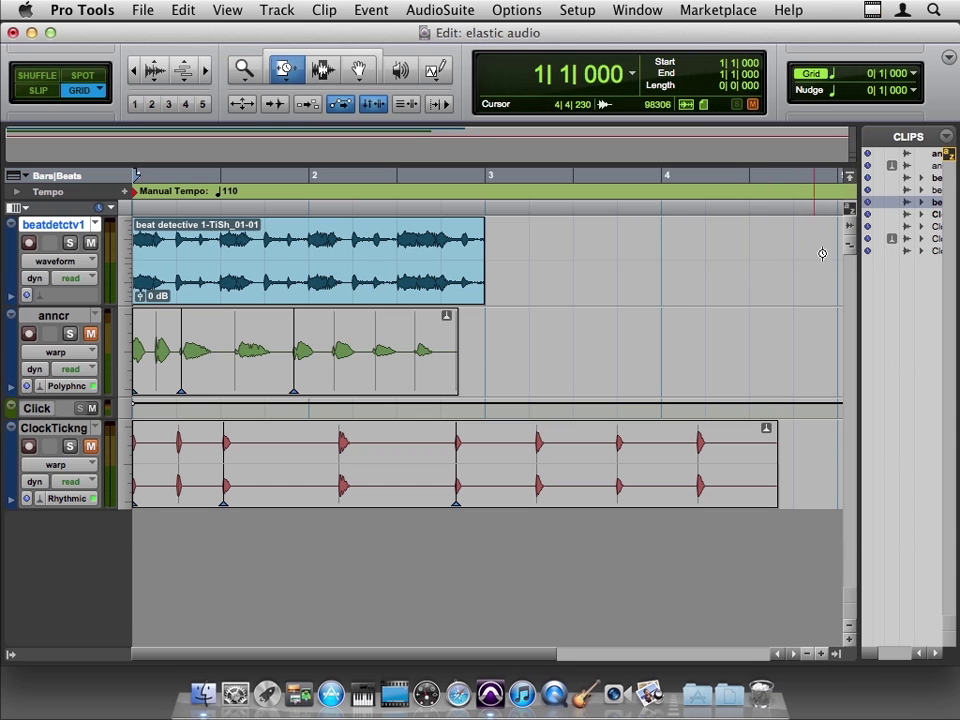
drag(857, 268, 769, 268)
click(876, 177)
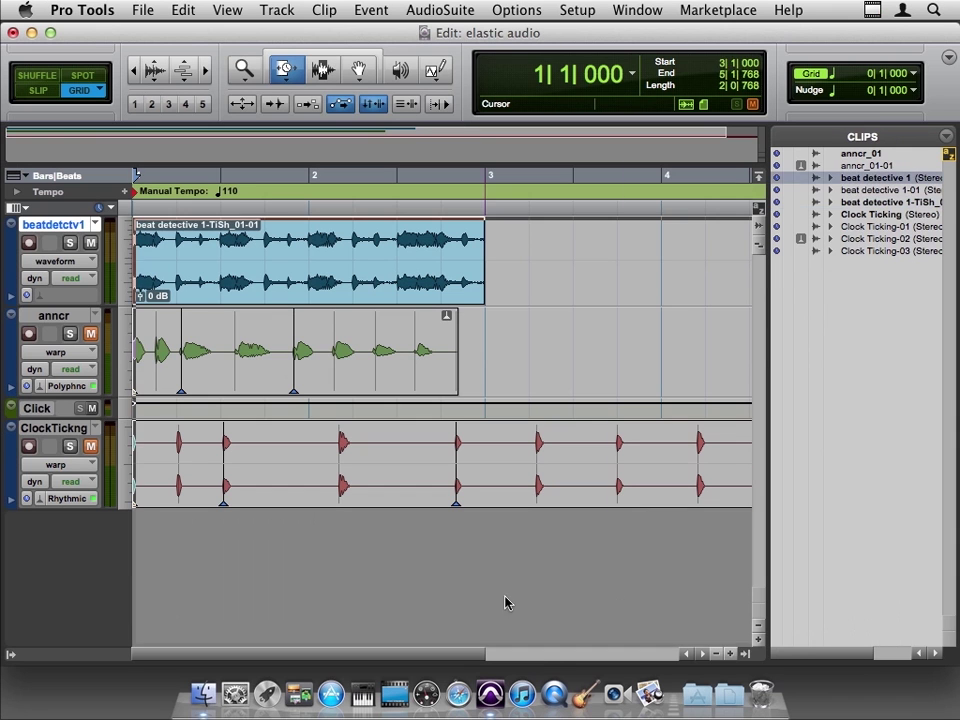
drag(476, 589, 476, 586)
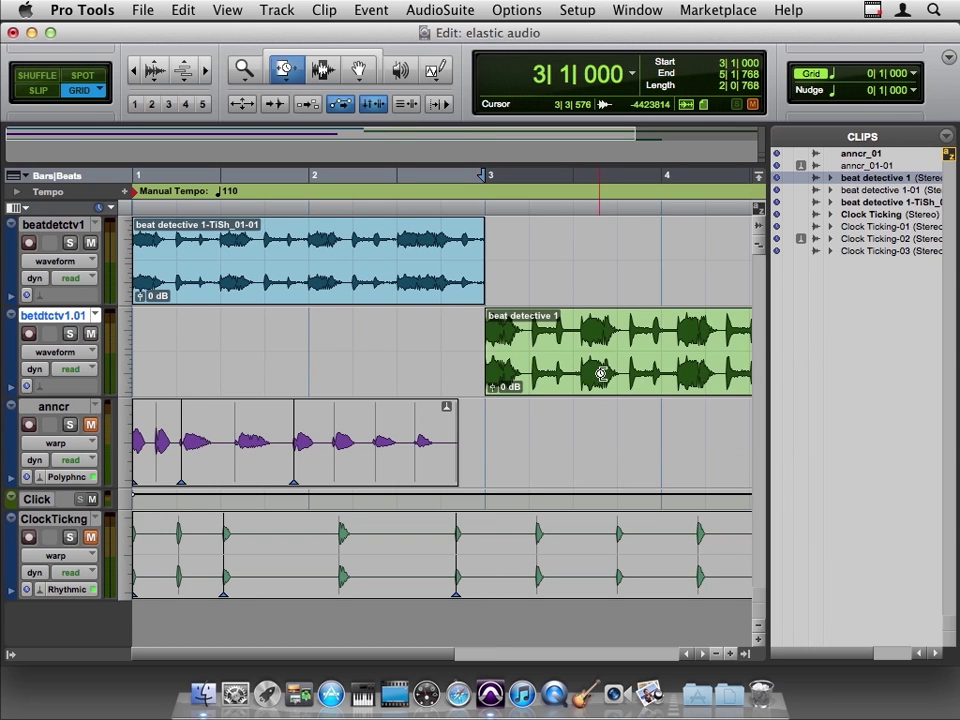
- With Smart Tool on, move the original loop to bar 1 and place its track above the compressed one
click(279, 55)
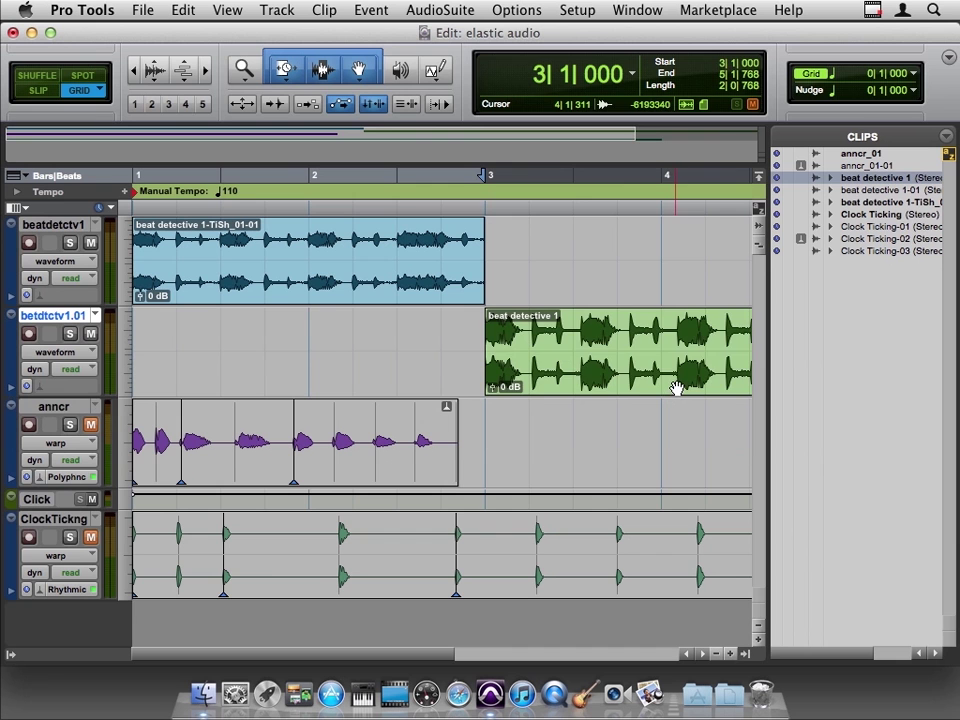
drag(675, 389, 337, 368)
drag(65, 318, 65, 234)
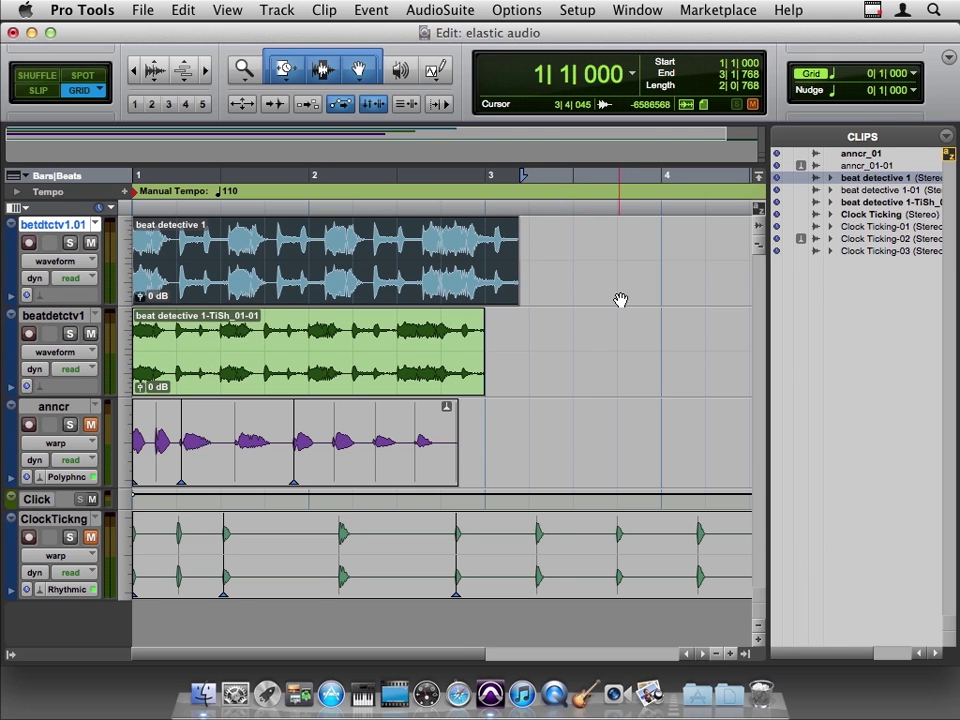
key(super+bracketright)
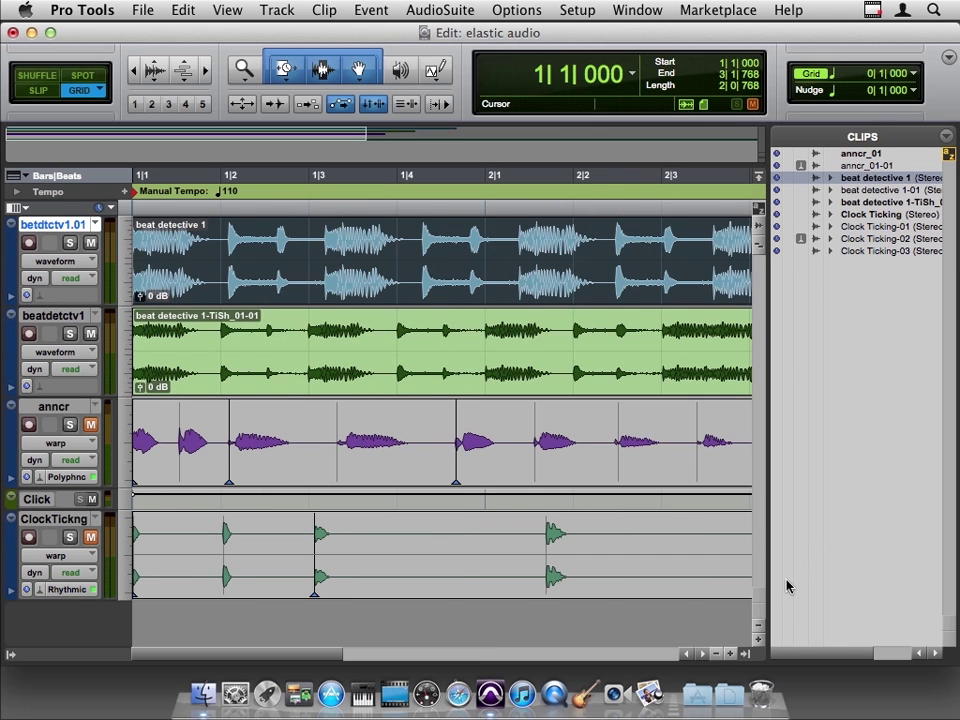
- Hide the Clips list and set betdtctv1.01's Elastic Audio plug-in to Rhythmic, closing the Task Manager
click(741, 654)
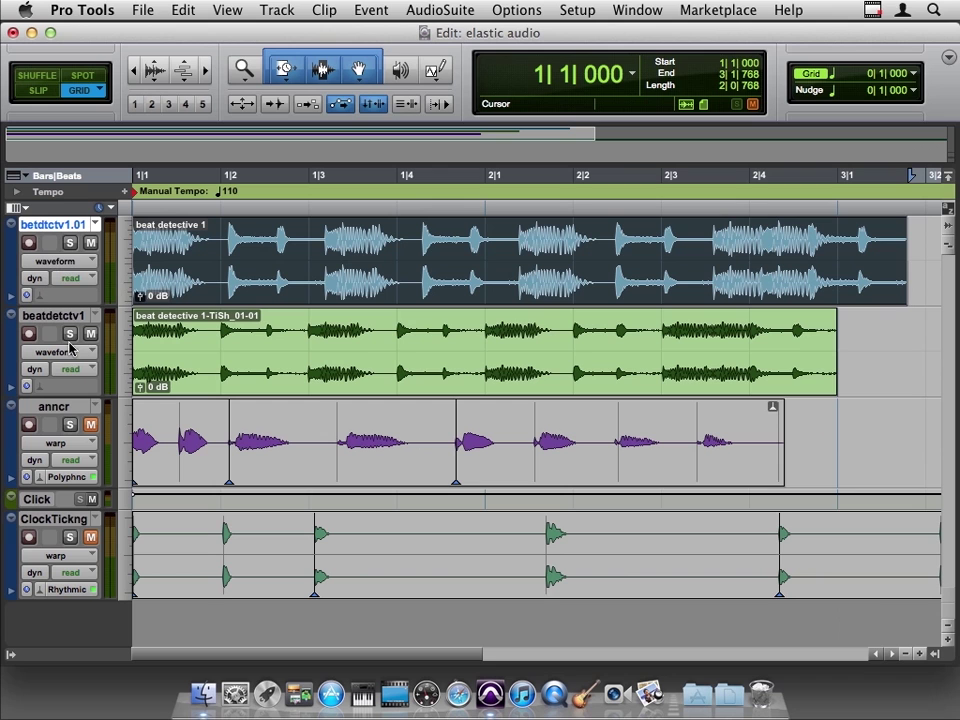
click(56, 262)
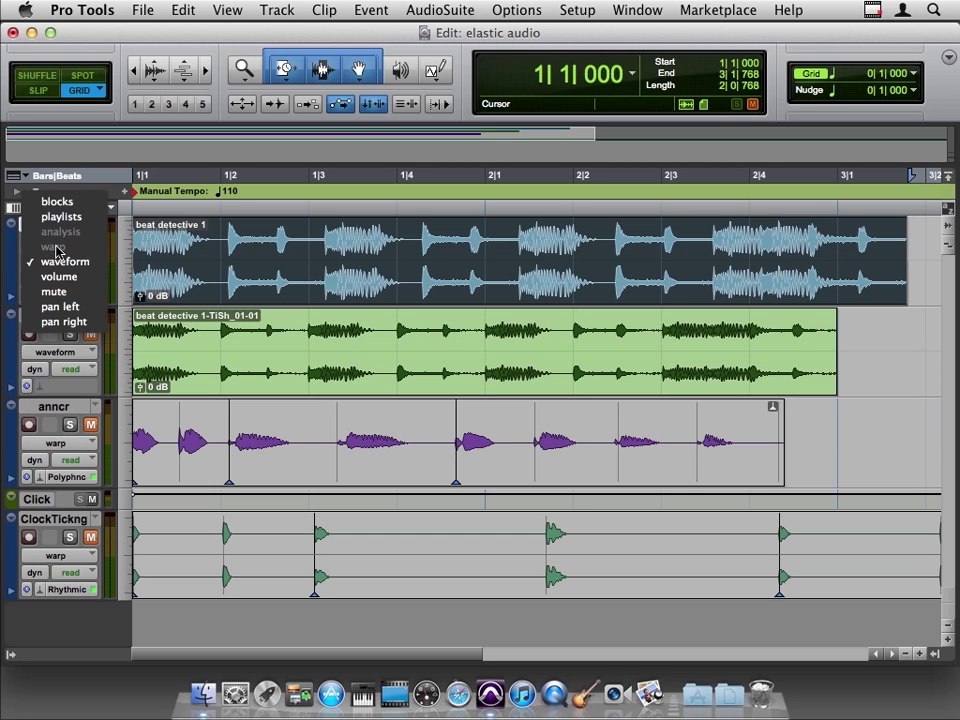
click(56, 256)
click(44, 298)
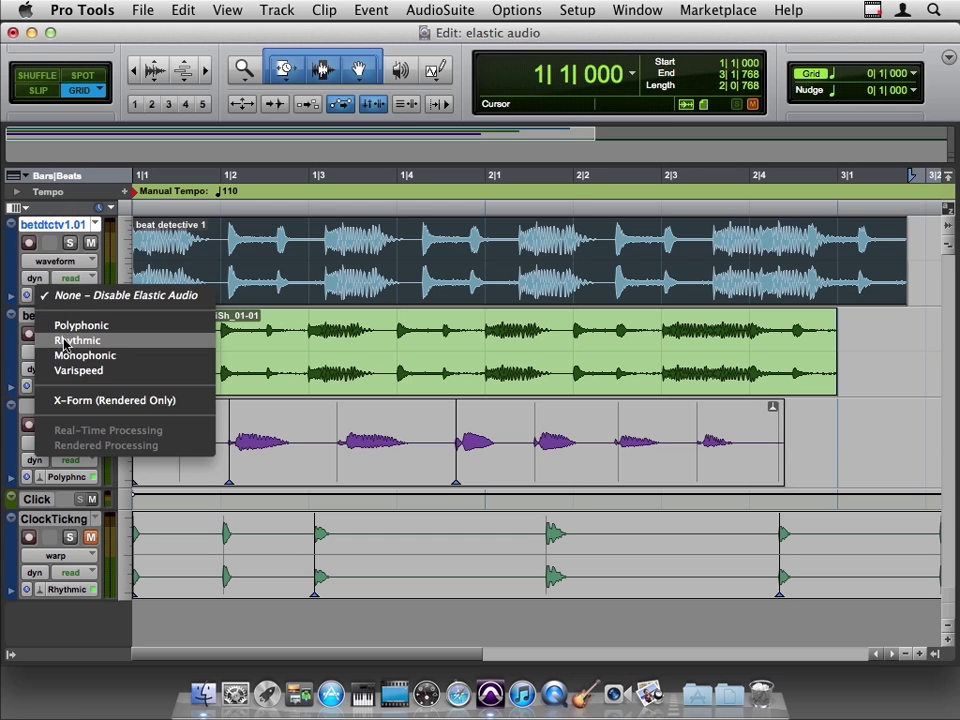
click(65, 341)
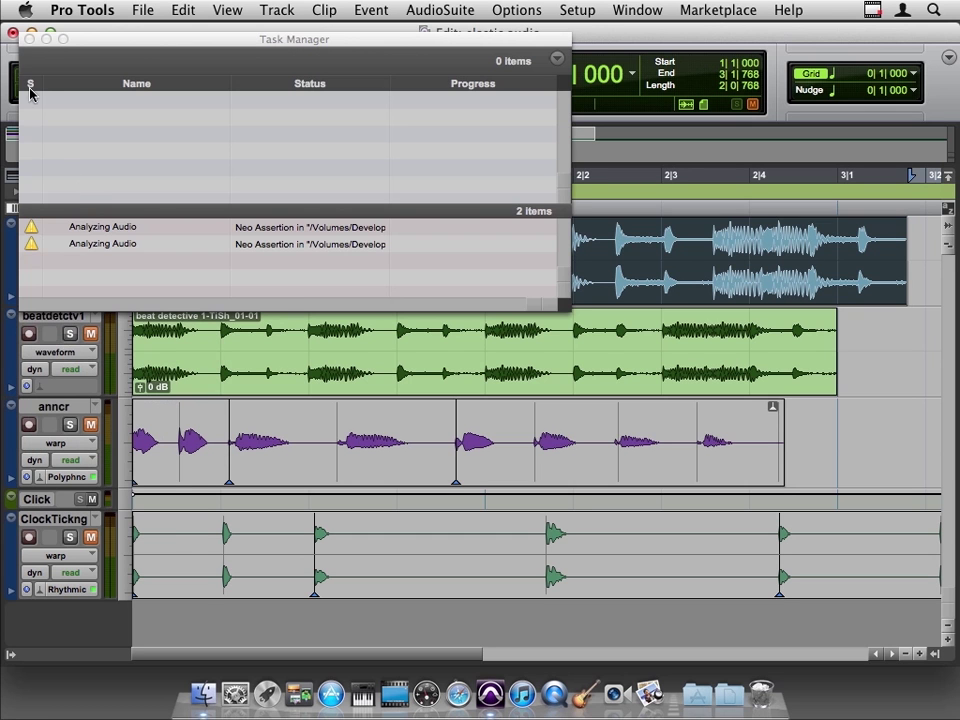
click(29, 40)
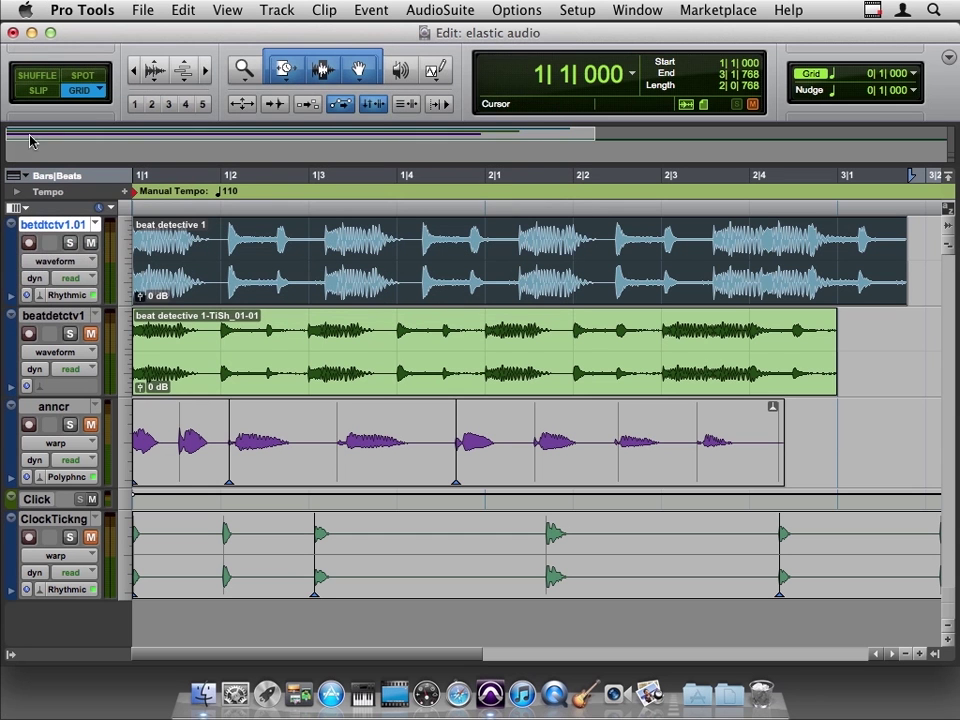
- Show betdtctv1.01 in Analysis view to see its transient markers, then play and stop the loop
click(55, 264)
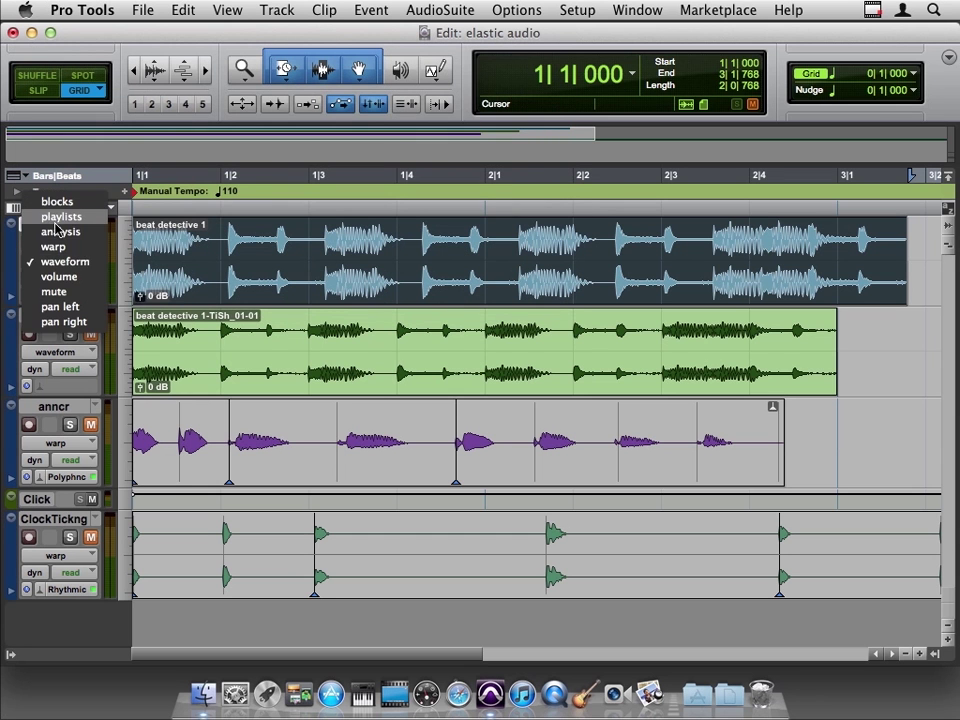
click(58, 233)
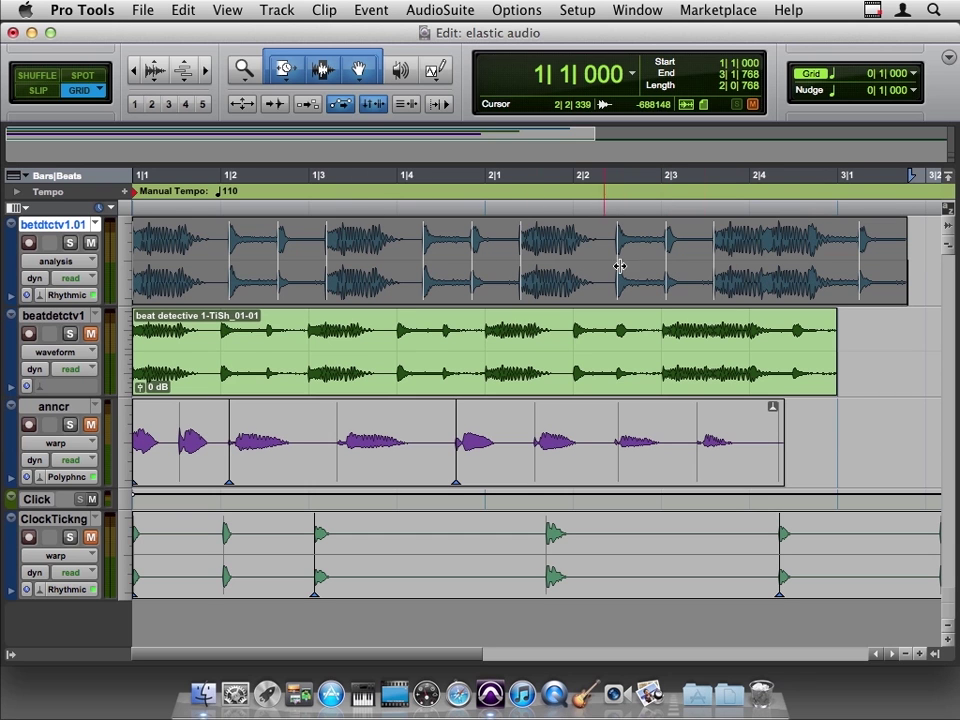
key(space)
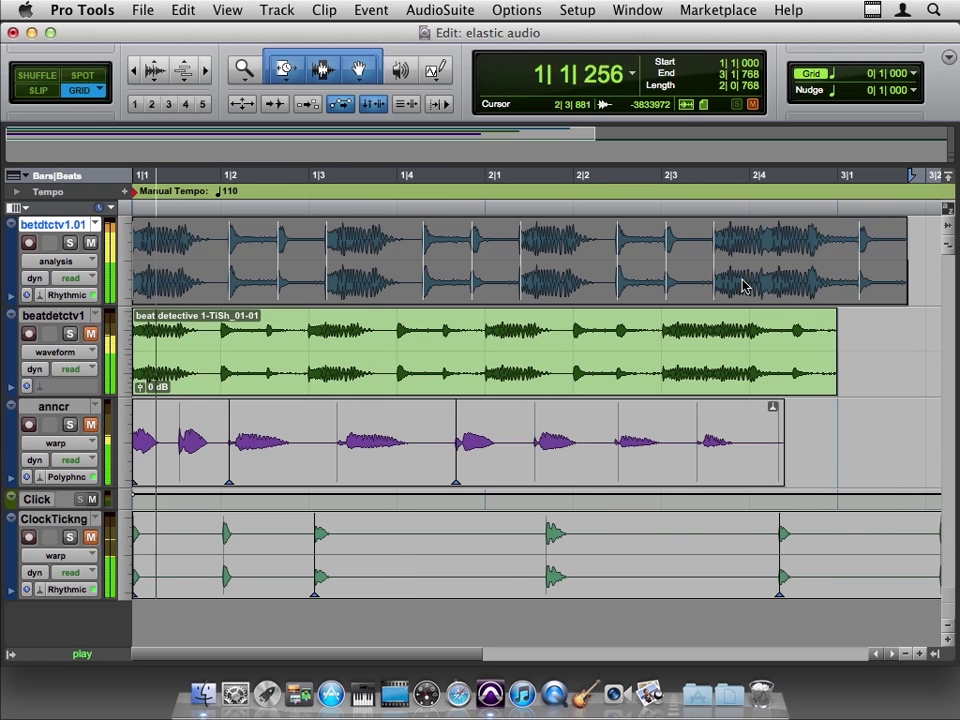
key(space)
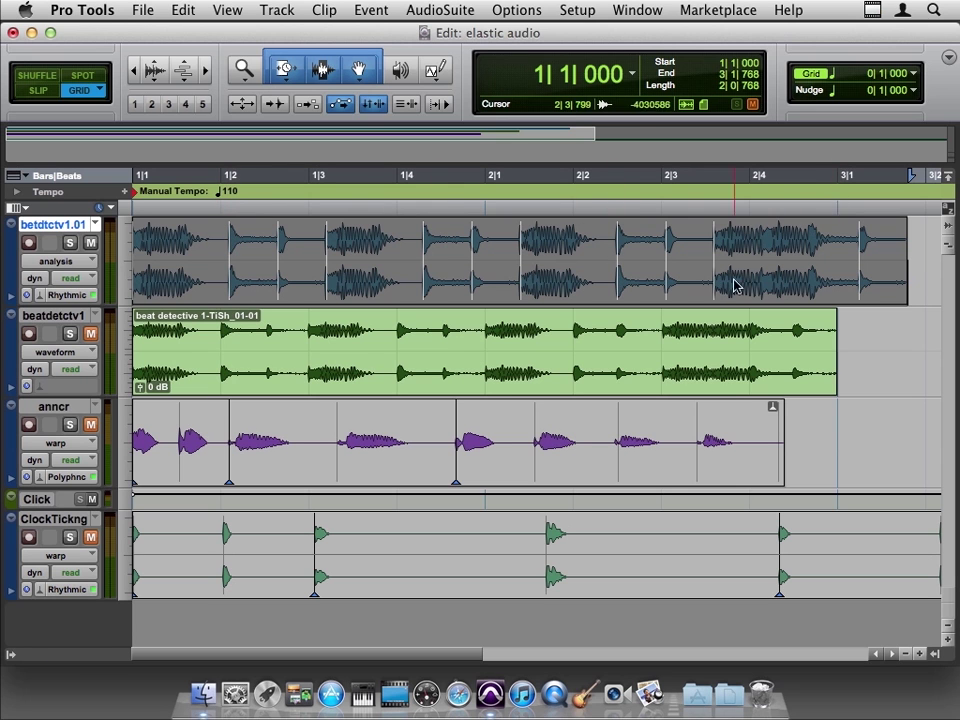
- In Warp view, TCE-trim the betdtctv1.01 loop to end at bar 3|1 and play it back twice
click(57, 263)
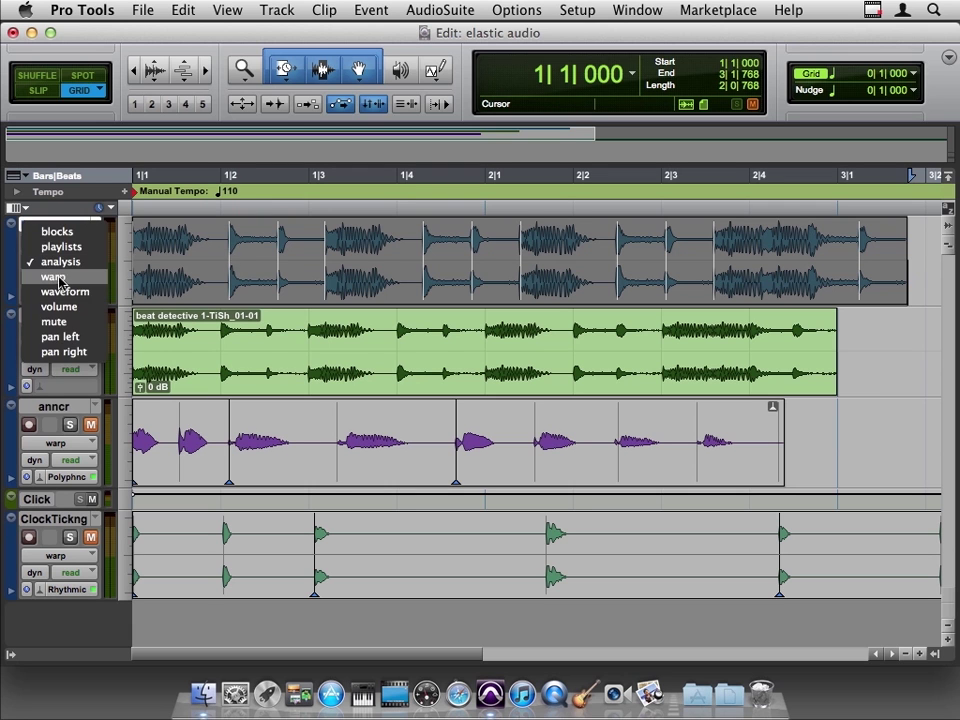
click(57, 278)
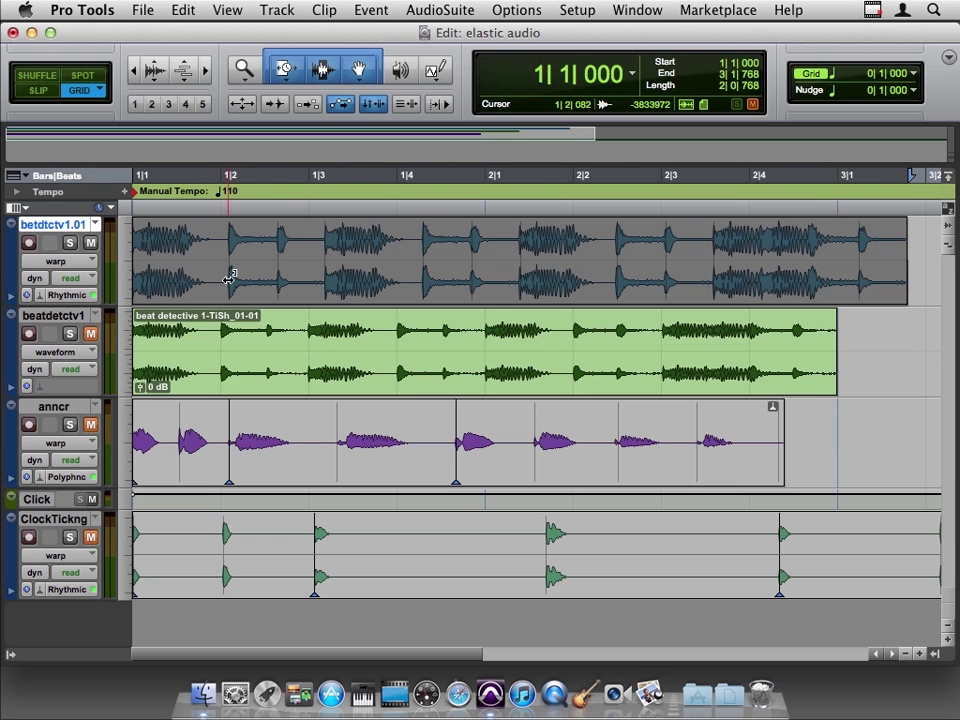
drag(230, 278, 225, 280)
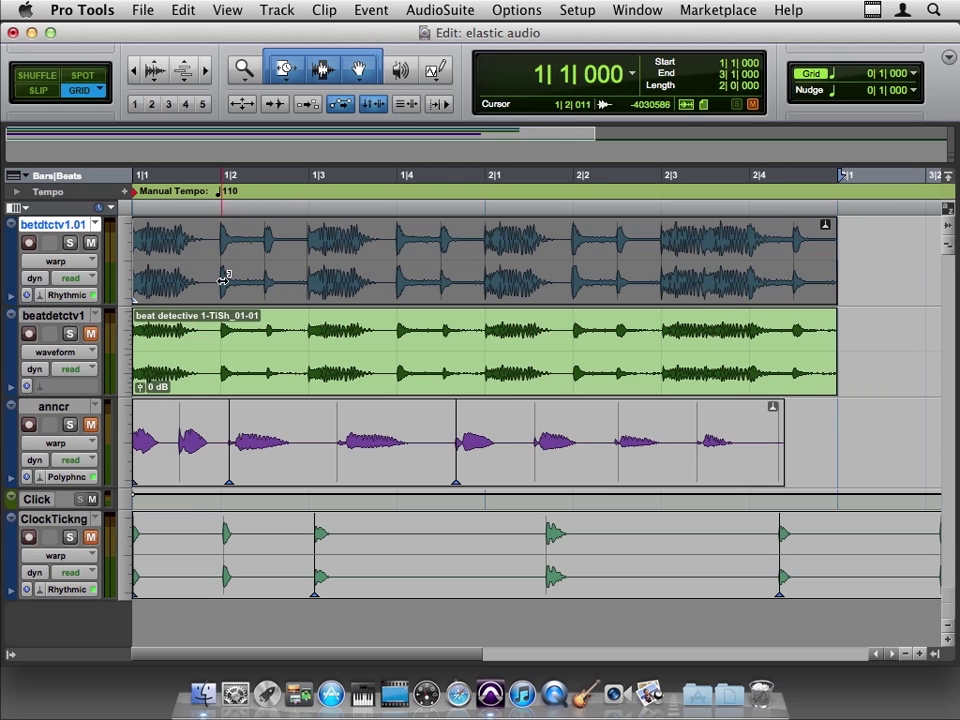
key(space)
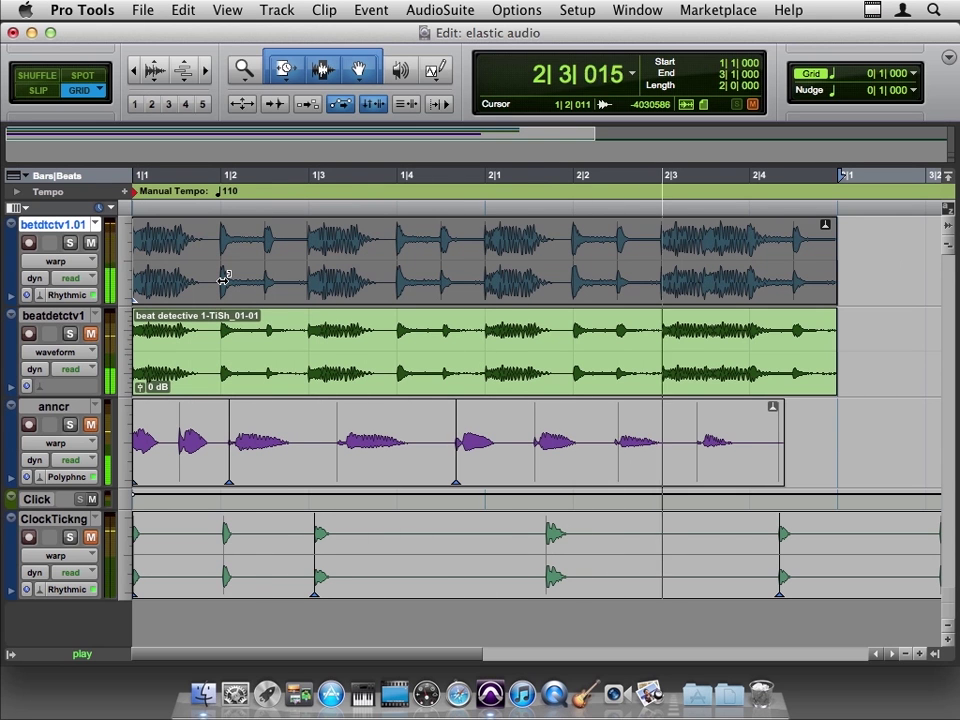
key(space)
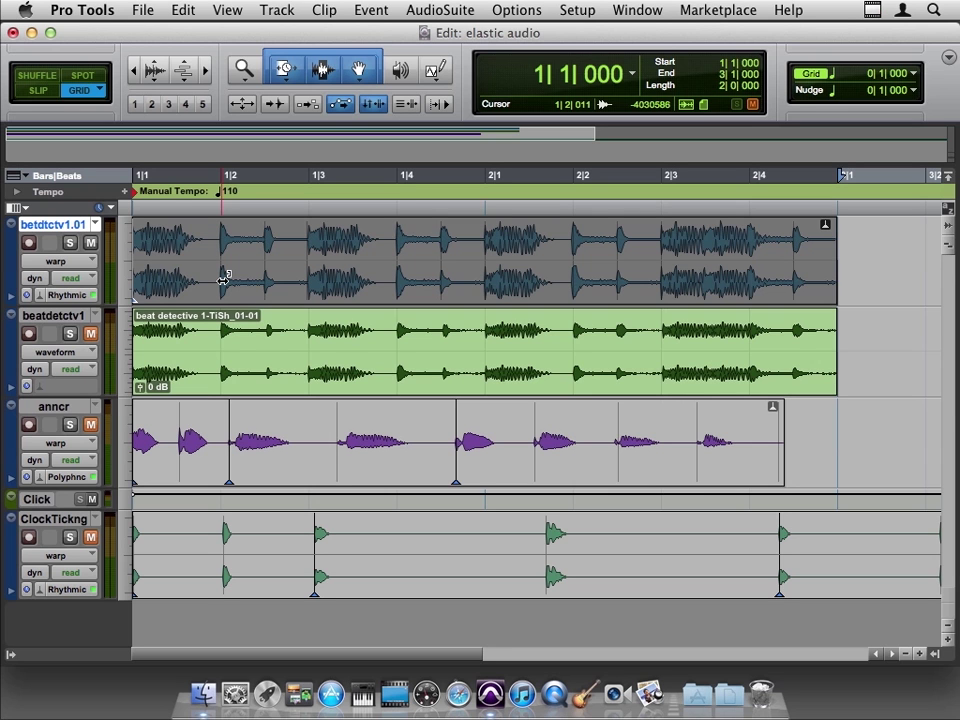
key(space)
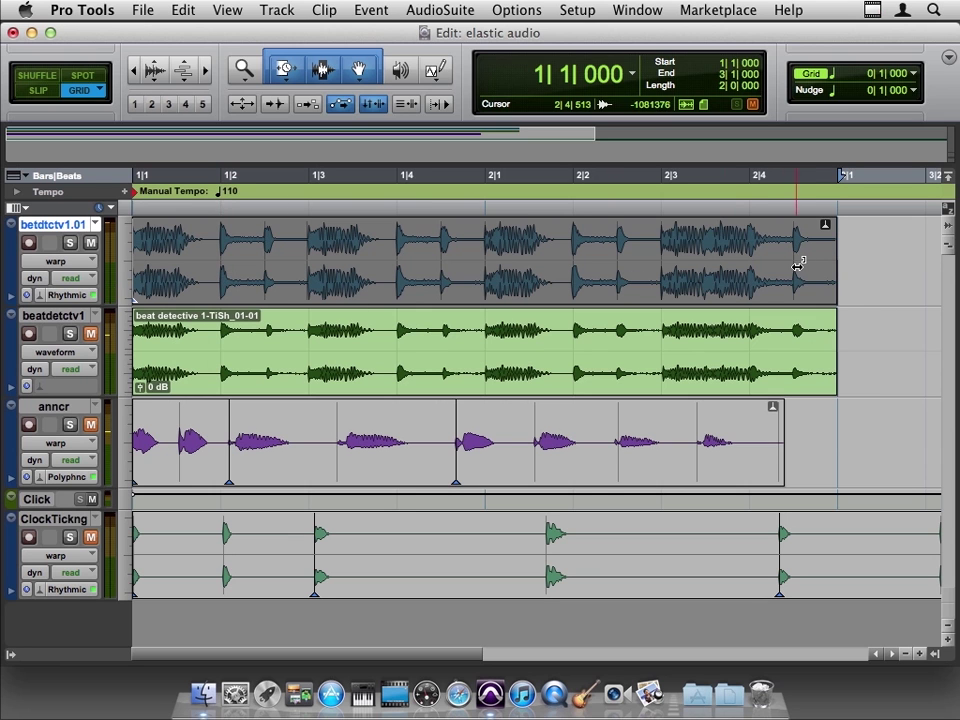
key(space)
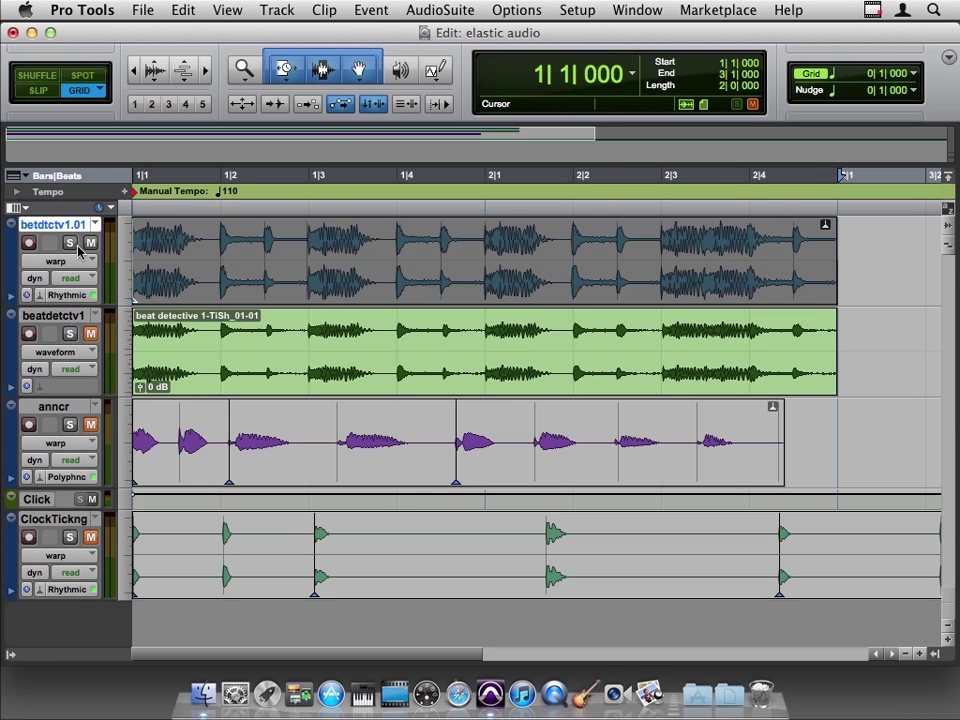
click(70, 334)
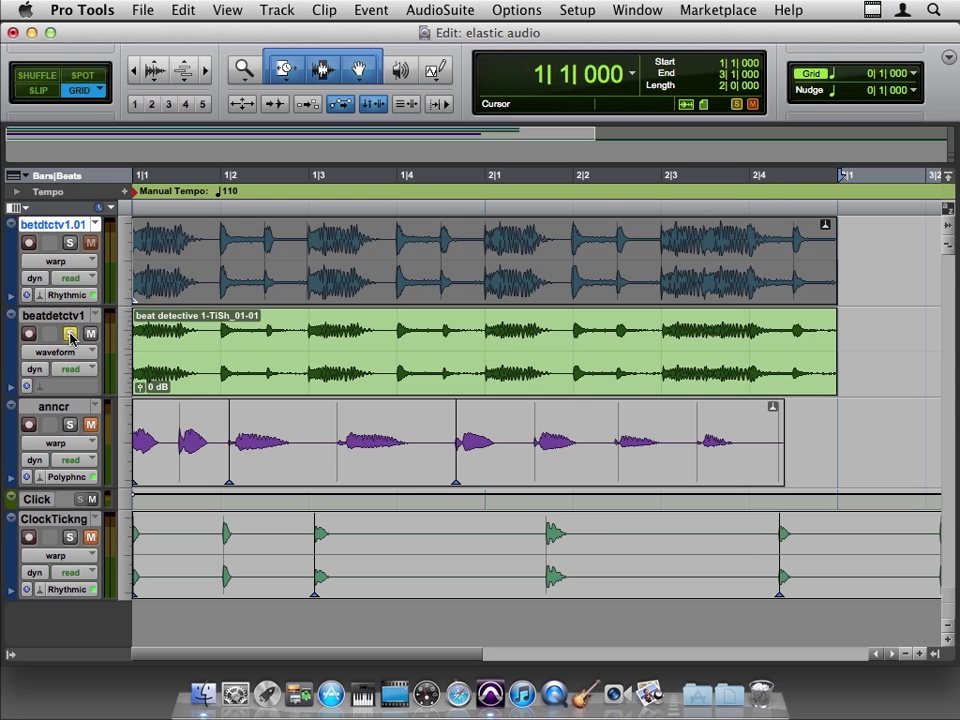
key(space)
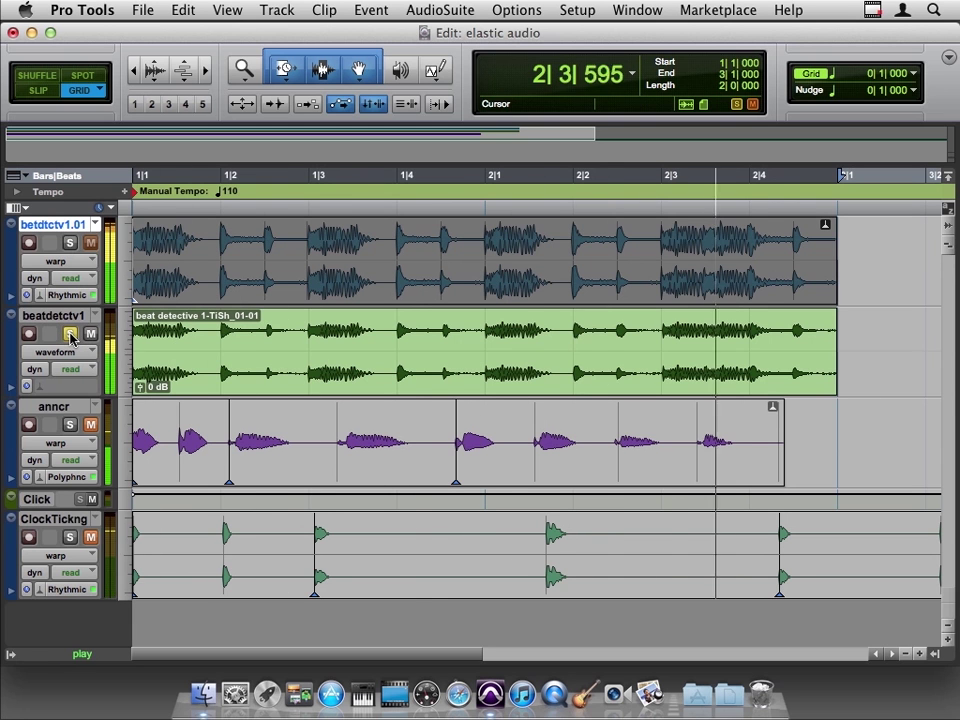
key(space)
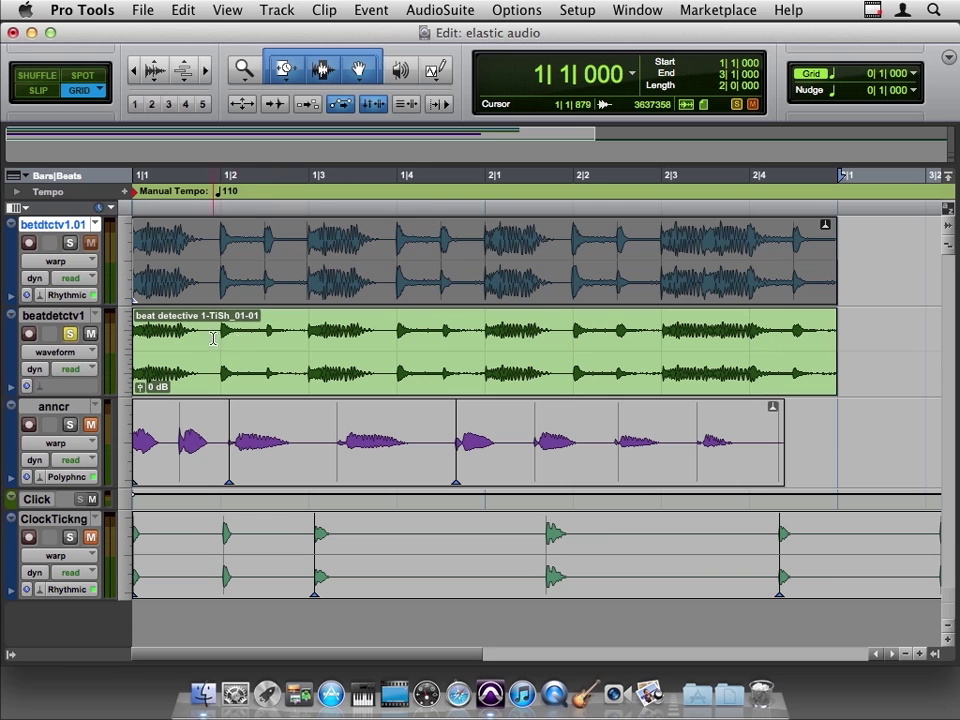
click(70, 336)
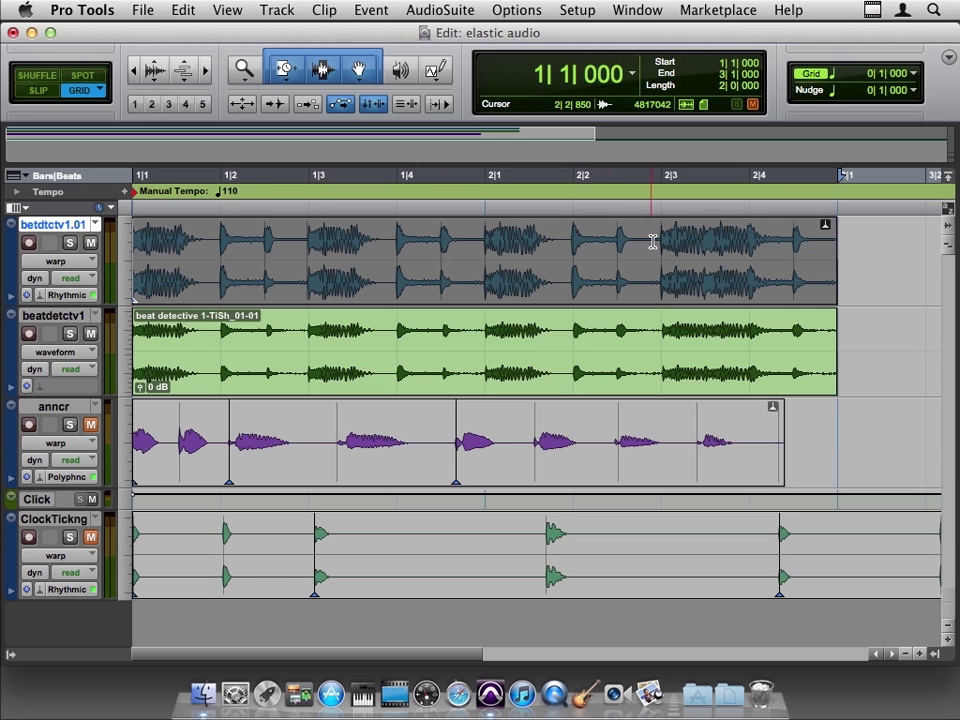
- Switch betdtctv1.01's track view from Warp back to Analysis
click(77, 267)
click(70, 252)
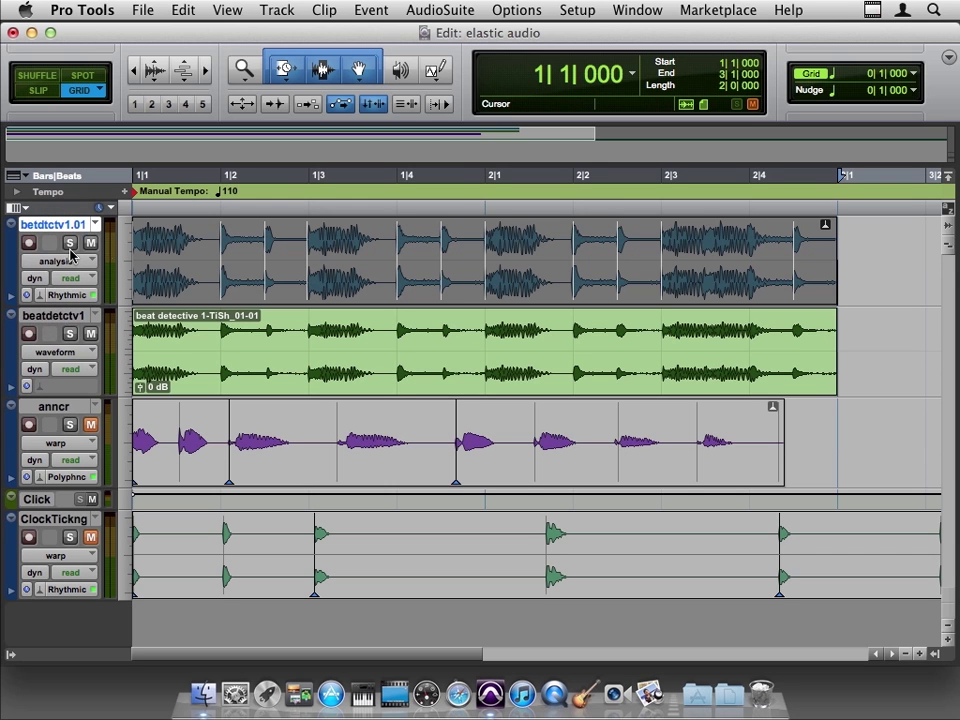